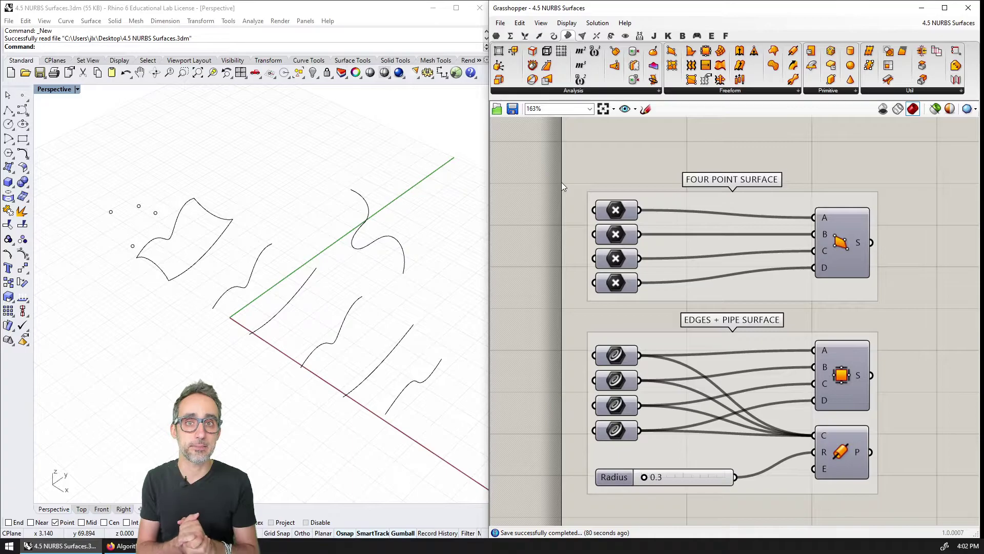
- Orbit the Perspective view around the four input points, warped boundary and freeform curves
left_click(733, 91)
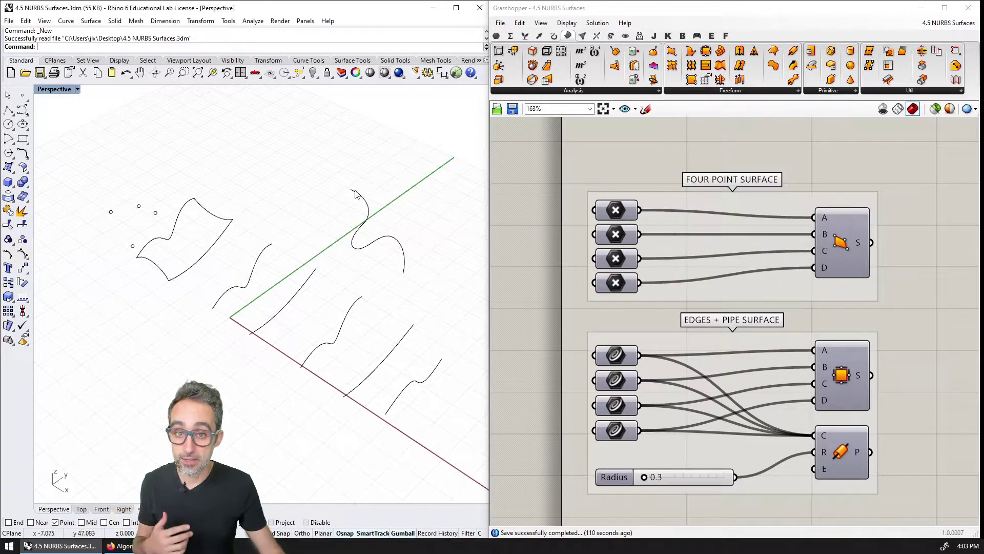
right_click_drag(415, 203, 200, 234)
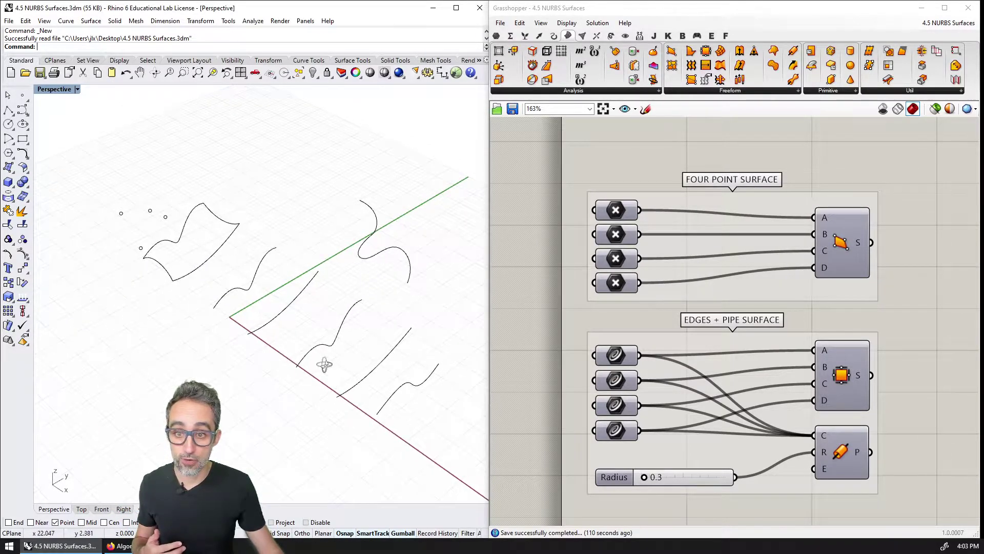
right_click_drag(326, 362, 324, 338)
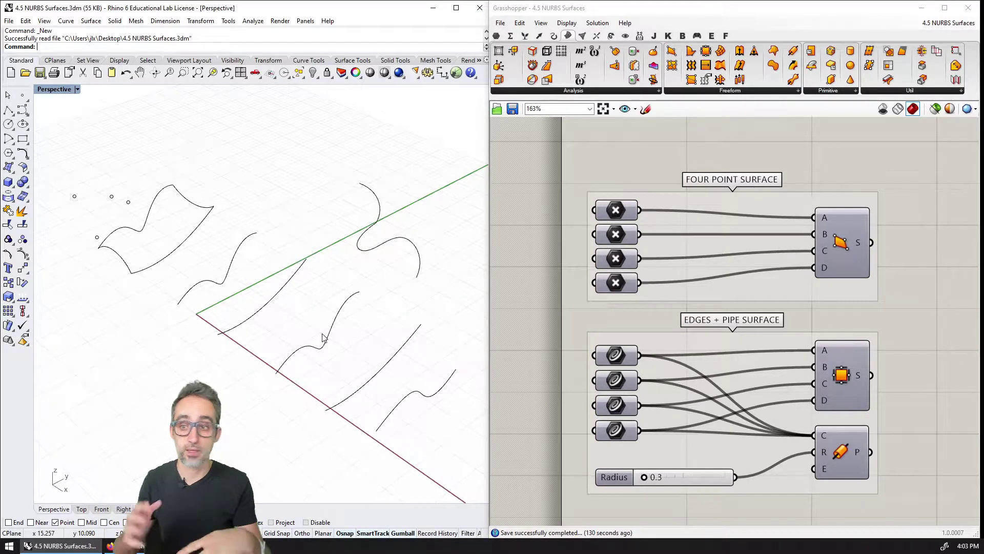
mouse_move(337, 294)
right_mouse_down()
mouse_move(308, 281)
mouse_move(336, 298)
right_mouse_up()
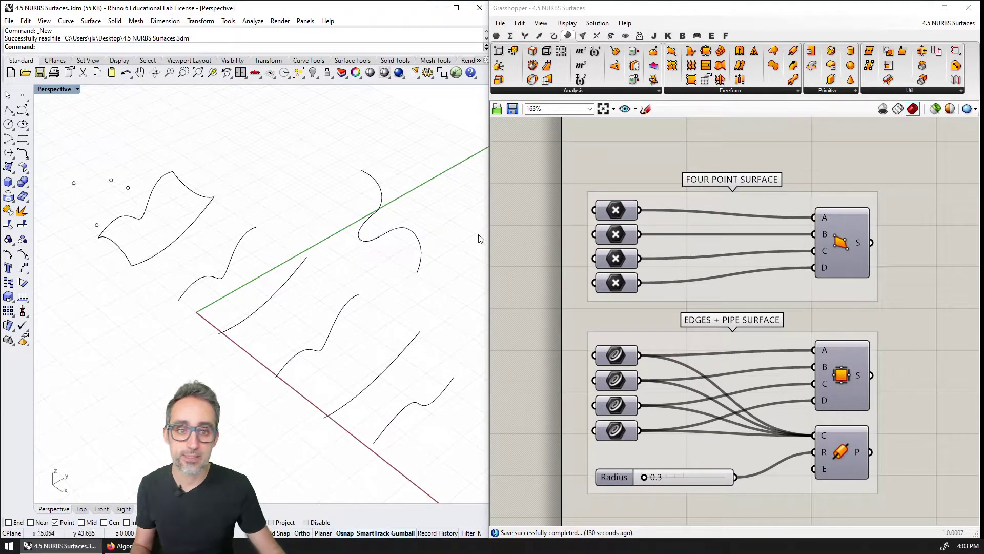
- Turn on name labels above components such as Point, Curve, 4Point Surface and Edge Surface
scroll(537, 250, "down", 4)
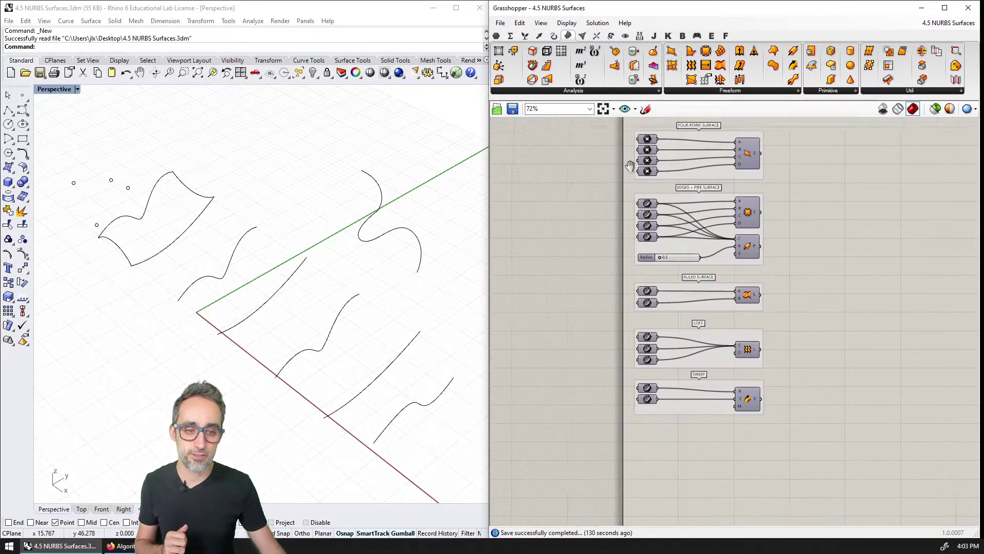
right_click_drag(631, 160, 612, 220)
scroll(636, 211, "up", 4)
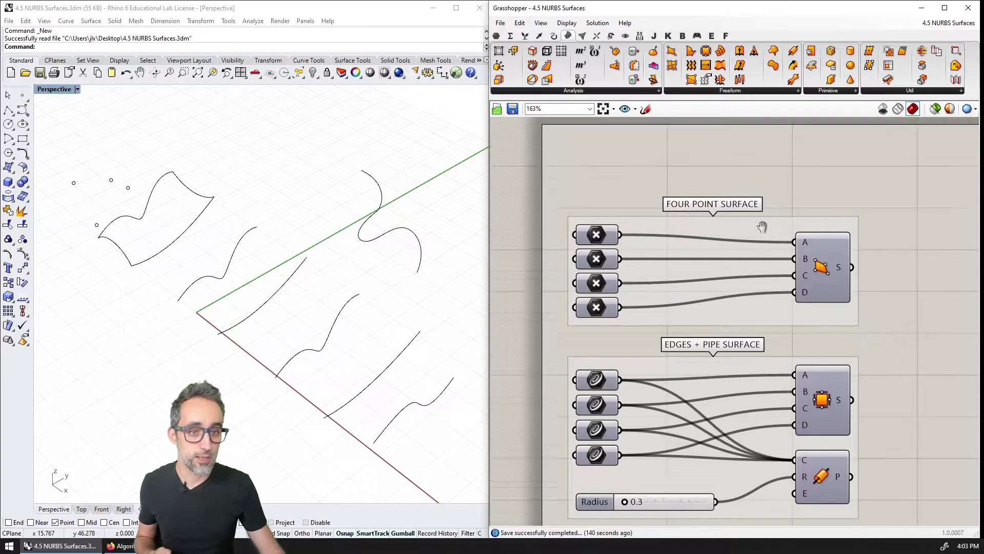
left_click(497, 35)
left_click_drag(898, 55, 513, 141)
right_click_drag(654, 280, 685, 148)
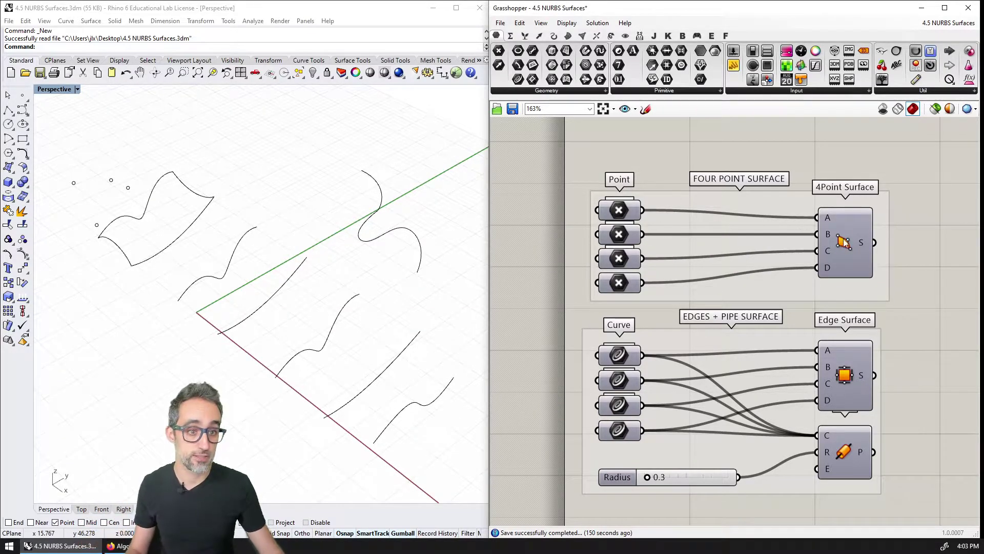
- Highlight the 4Point Surface preview and orbit to inspect the green triangular surface
scroll(213, 231, "up", 5)
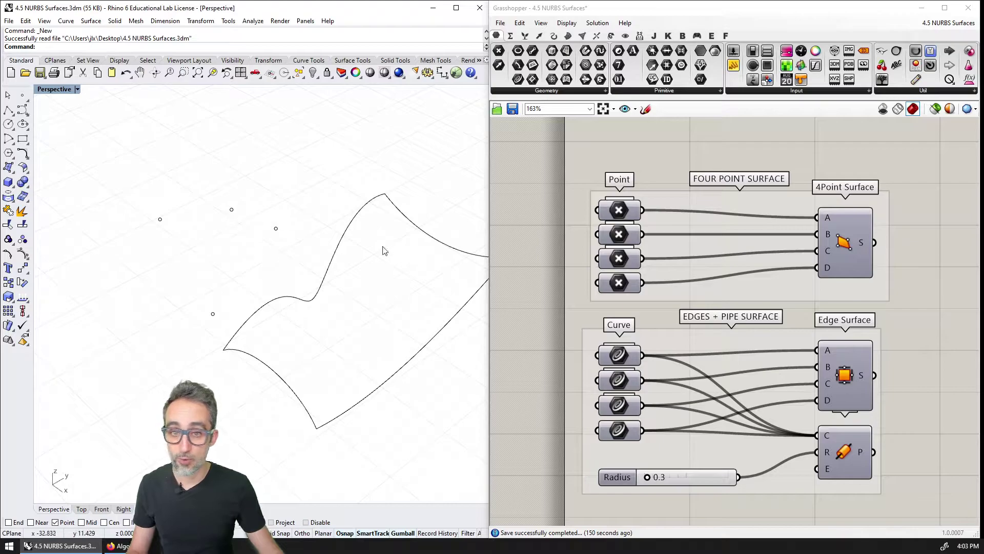
left_click(851, 244)
right_click_drag(424, 276, 267, 246)
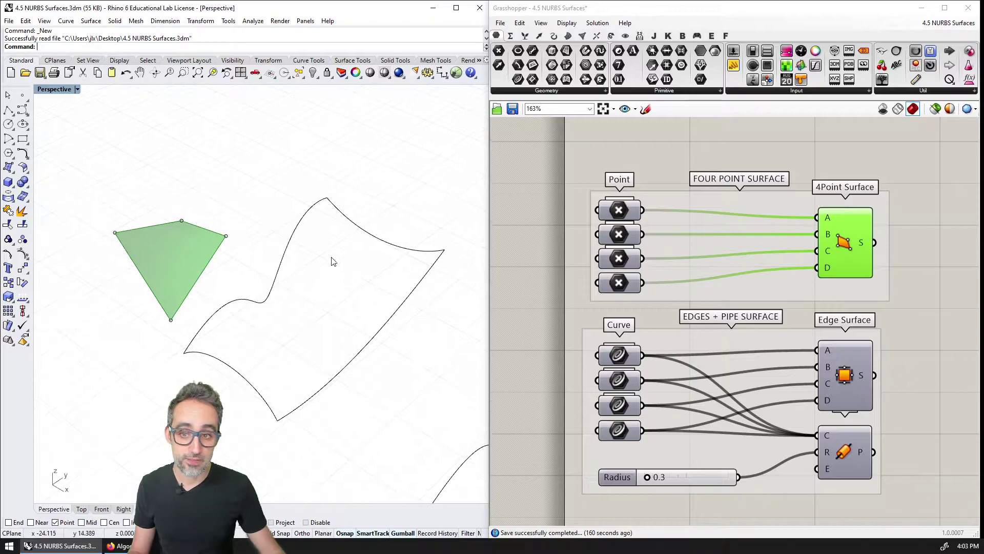
right_click_drag(393, 196, 323, 301)
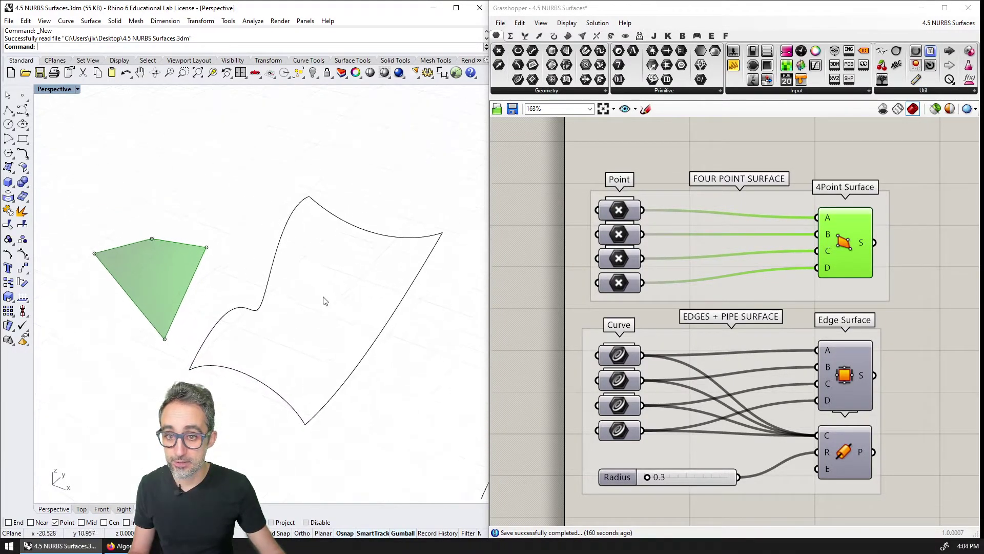
- Highlight the Edge Surface preview, orbit around the warped surface, and list the Freeform surface components
left_click(799, 306)
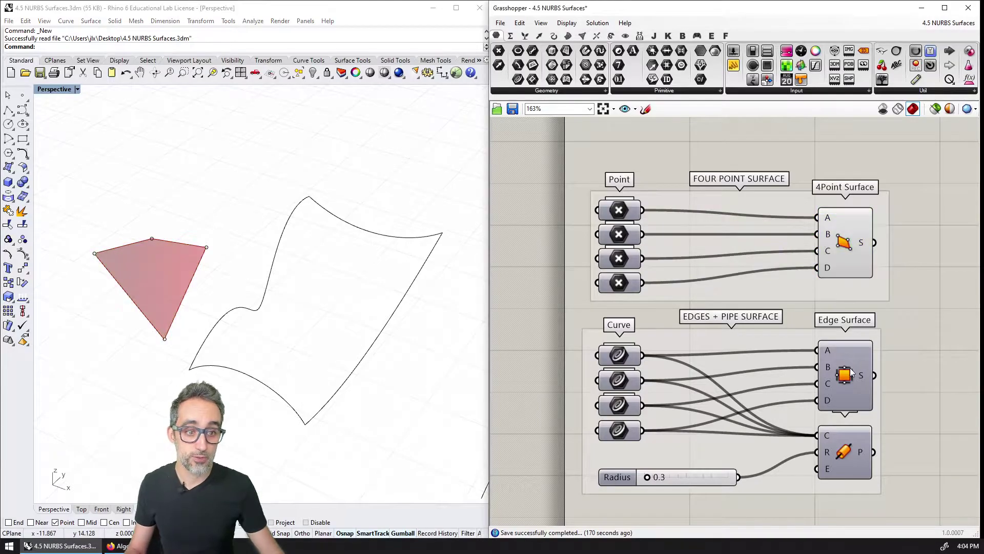
left_click(847, 377)
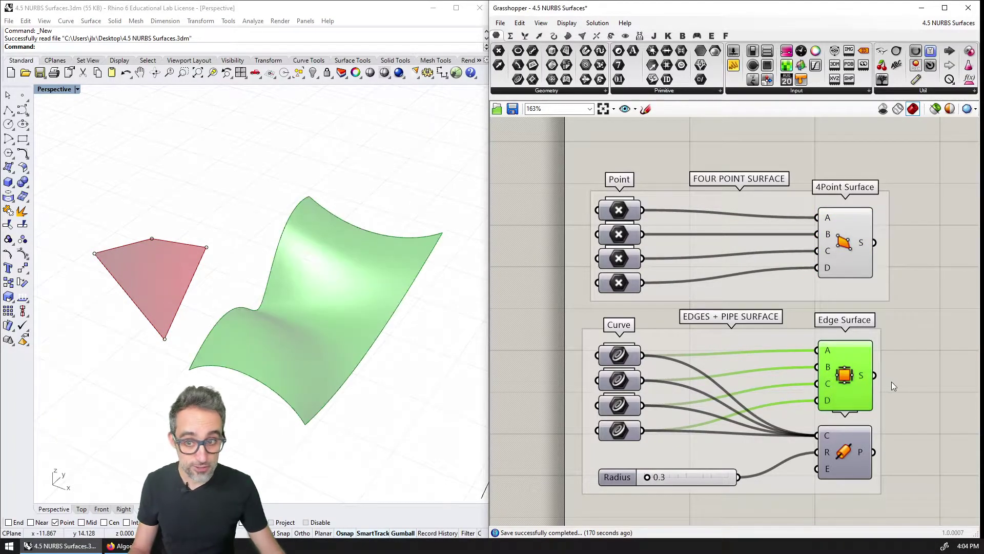
mouse_move(457, 354)
right_mouse_down()
mouse_move(272, 345)
mouse_move(290, 378)
mouse_move(357, 378)
right_mouse_up()
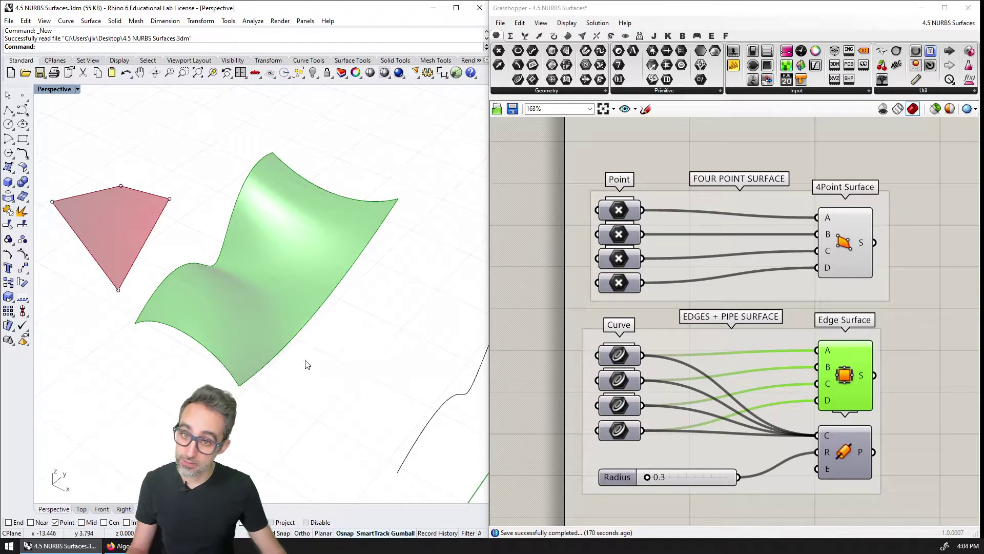
right_click_drag(303, 364, 336, 374)
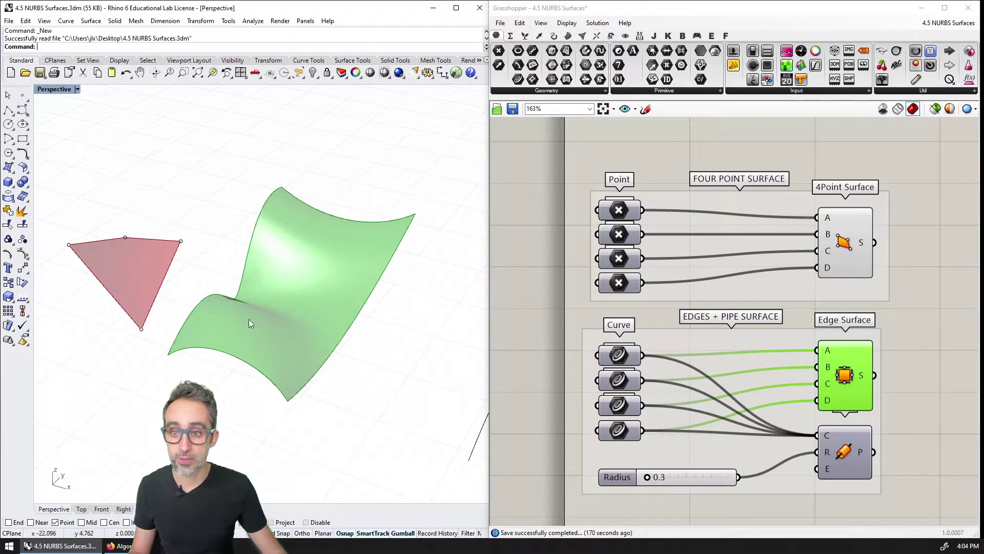
right_click_drag(248, 319, 333, 273)
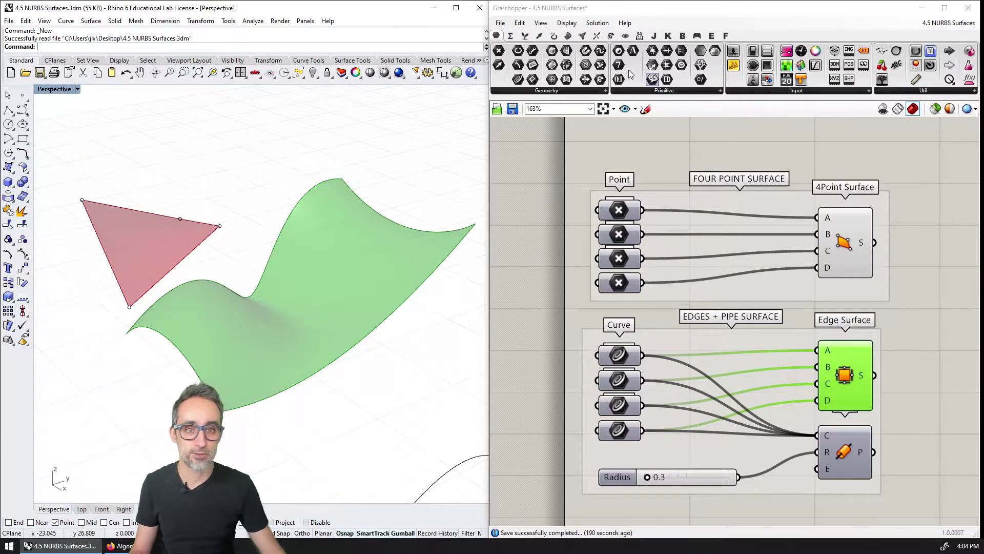
left_click(568, 35)
left_click(730, 93)
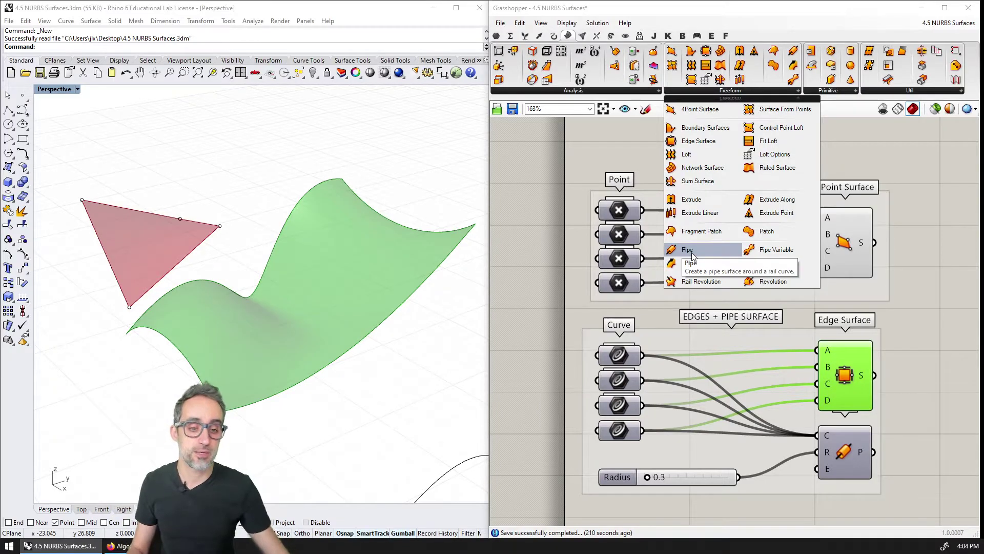
- Highlight the Pipe preview showing 0.3-radius tubes around the edge surface, then orbit to inspect them
left_click(947, 471)
left_click(844, 454)
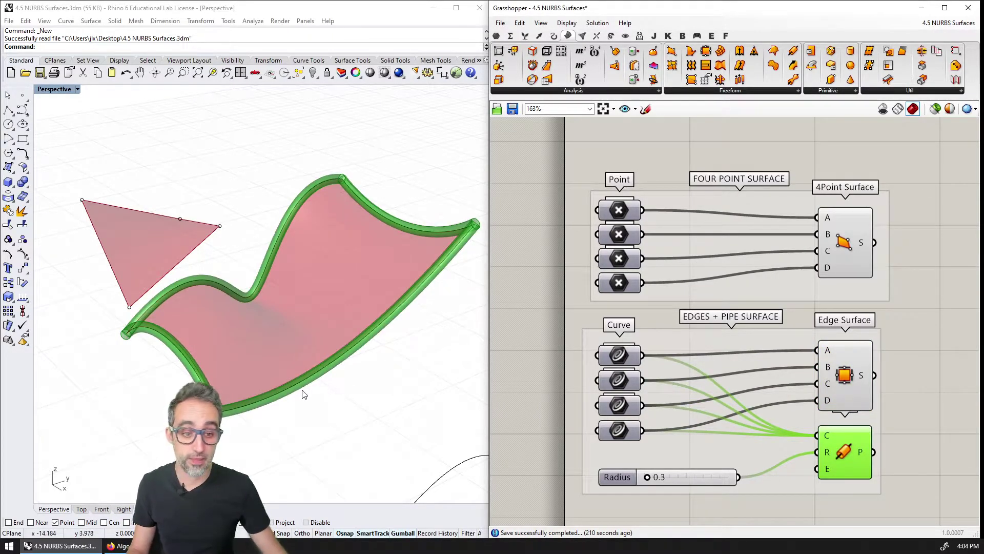
right_click_drag(257, 380, 274, 435)
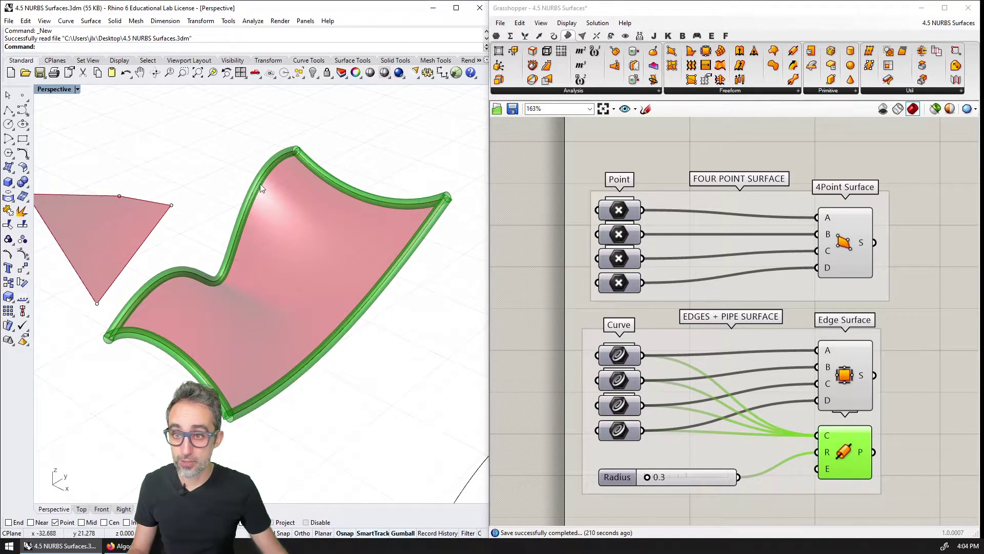
left_click(925, 435)
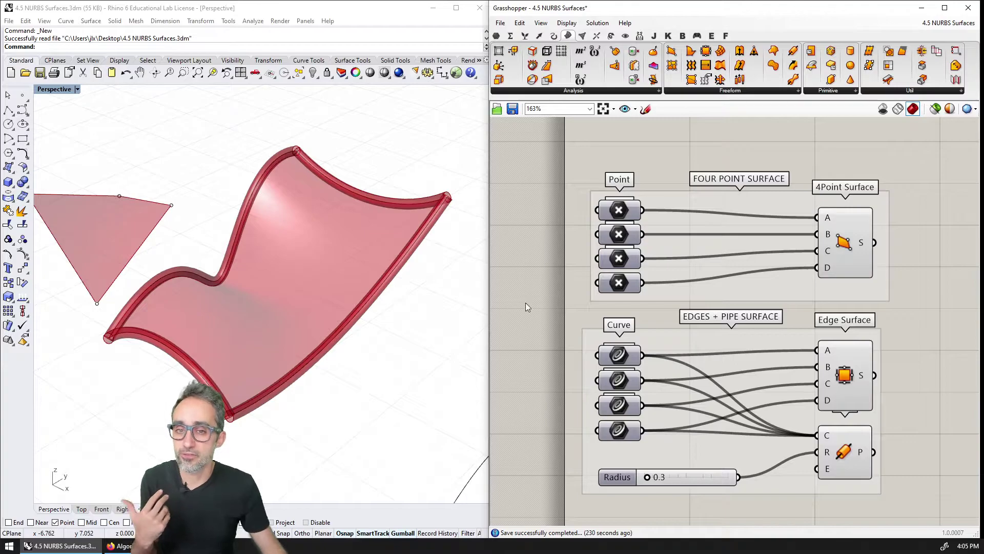
right_click_drag(350, 257, 336, 265)
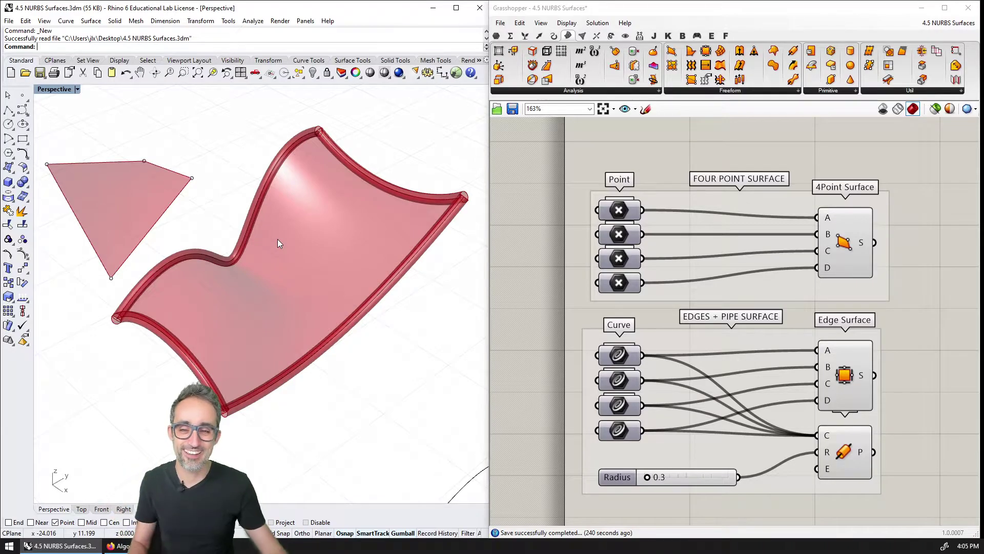
- Bring the remaining input curves and the Ruled Surface, Loft and Sweep groups into view
scroll(389, 307, "down", 3)
right_click_drag(389, 308, 242, 292, "shift")
right_click_drag(752, 384, 741, 130)
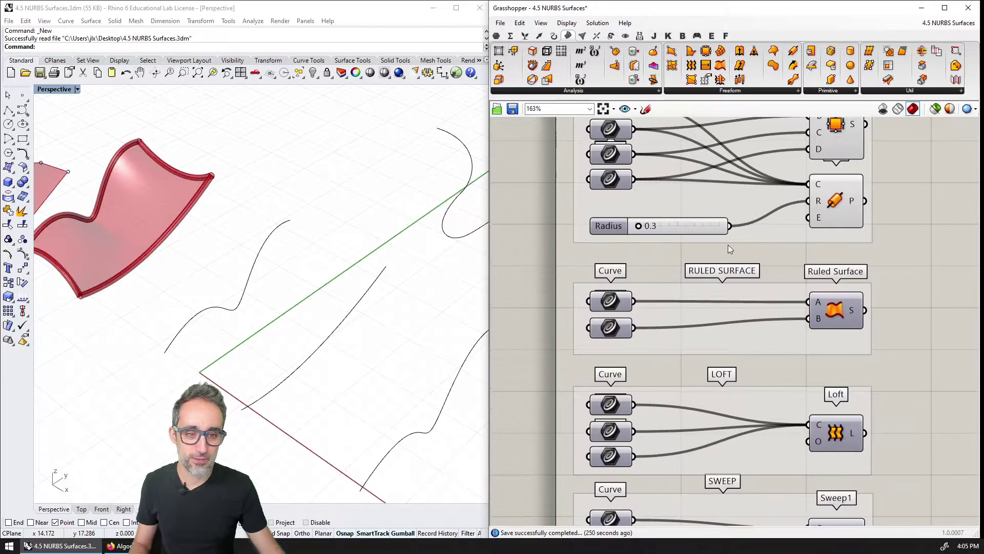
right_click_drag(277, 303, 257, 328)
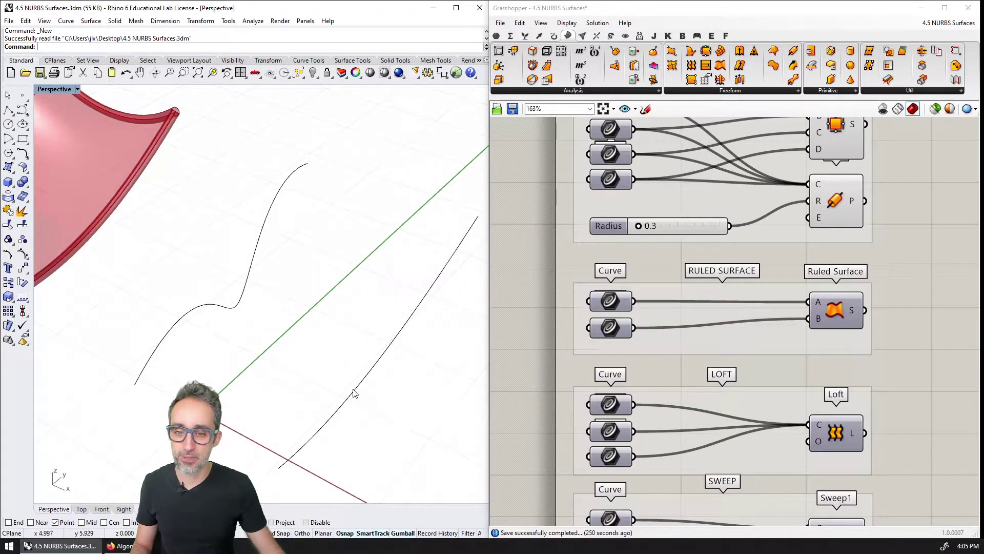
right_click_drag(354, 395, 386, 405)
- Select both wavy curves and highlight the Ruled Surface preview, orbiting around the green result
left_click_drag(386, 398, 213, 296)
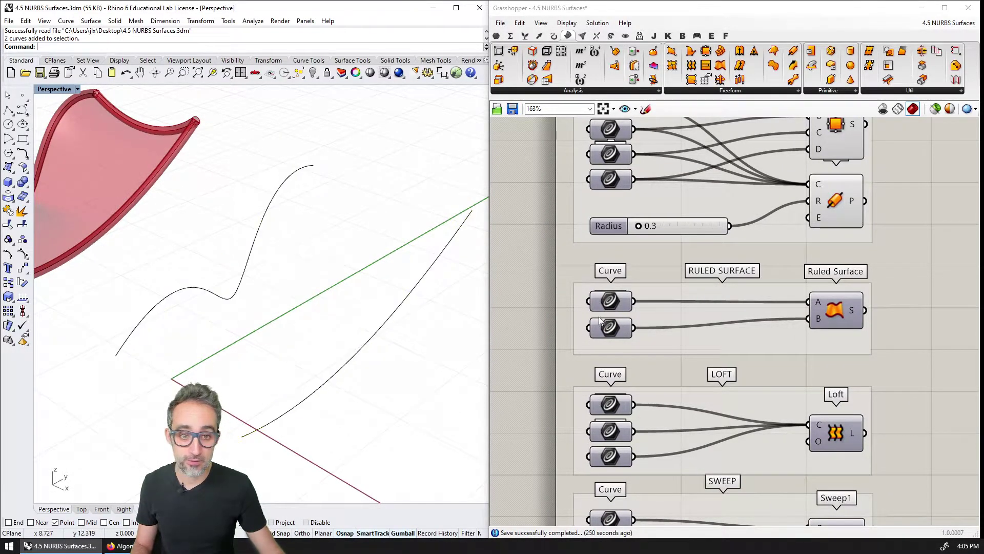
left_click(842, 310)
right_click_drag(367, 400, 373, 359)
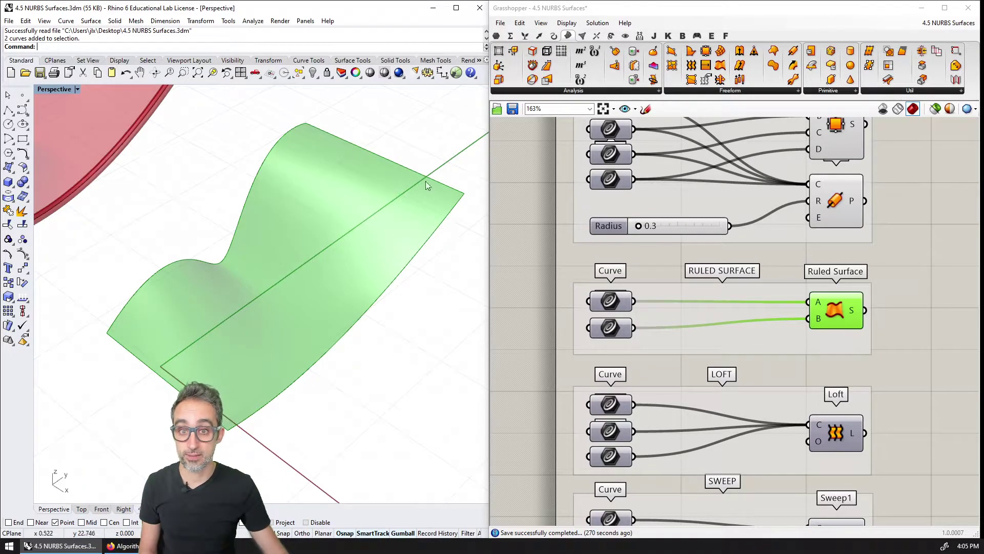
right_click_drag(189, 323, 285, 446)
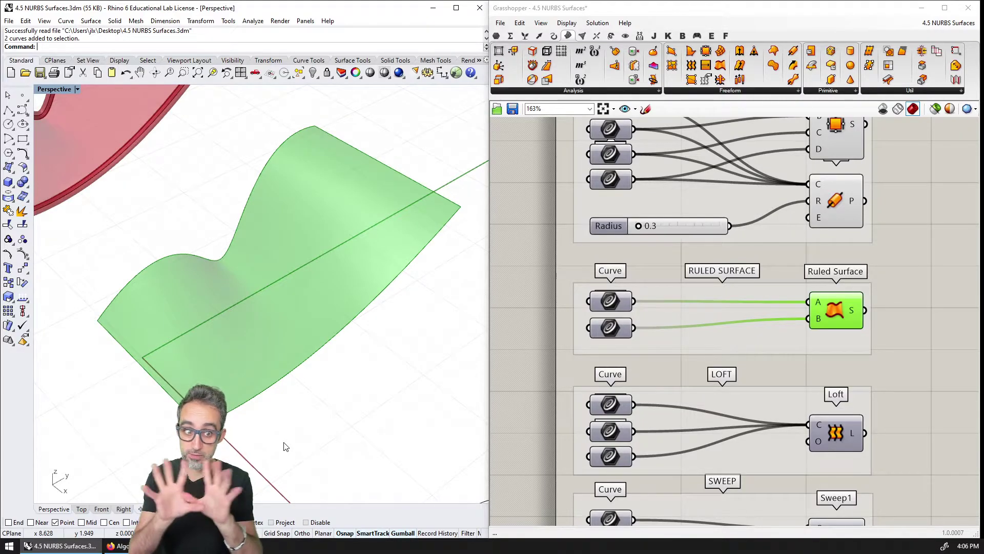
- Switch the green highlight from the ruled surface to the loft through three curves
right_click_drag(349, 292, 344, 280, "shift")
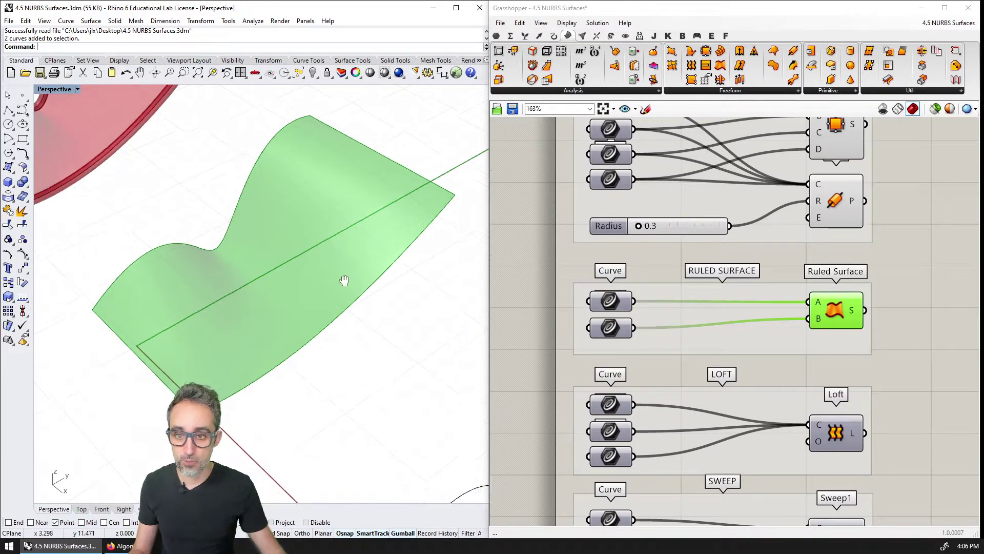
scroll(344, 280, "down", 3)
scroll(308, 281, "up", 6)
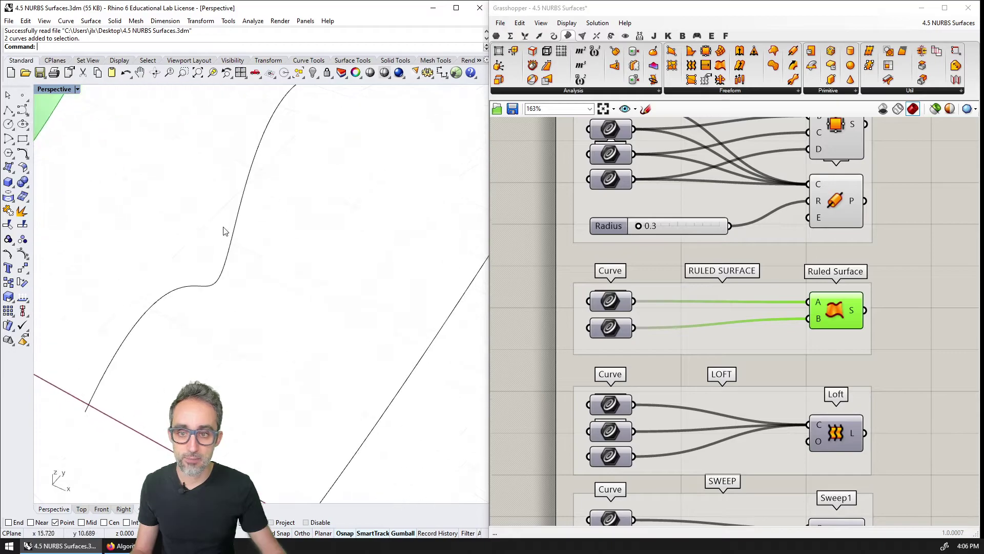
right_click_drag(224, 231, 186, 235)
left_click(647, 370)
right_click_drag(647, 371, 620, 275)
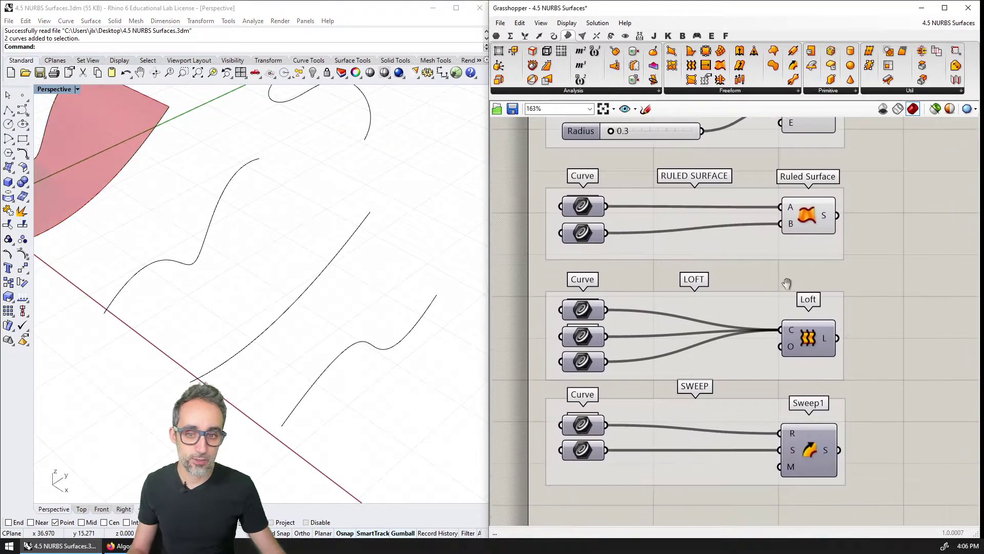
left_click(808, 336)
right_click_drag(484, 306, 302, 291)
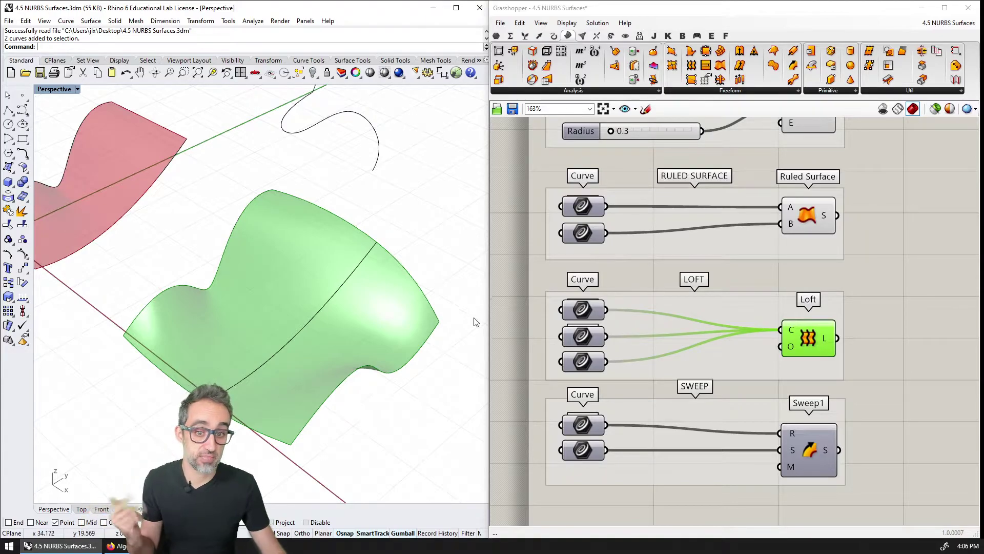
right_click_drag(405, 186, 308, 310)
- Select both sweep curves, test a Gumball extrusion, and undo it
left_click(287, 302)
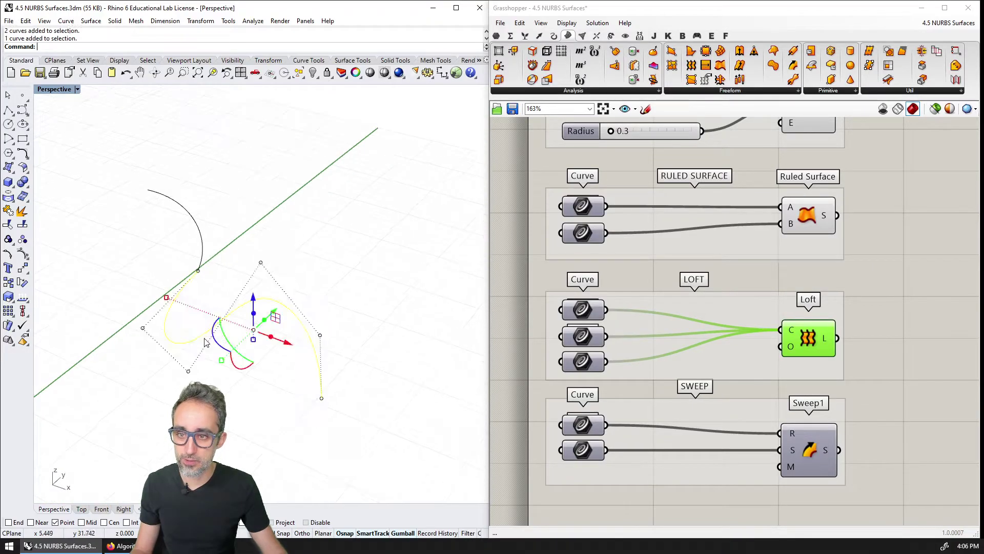
left_click(259, 202)
left_click_drag(259, 201, 201, 353)
left_click_drag(247, 302, 402, 282, "ctrl")
key("ctrl+z")
left_click_drag(266, 305, 319, 297)
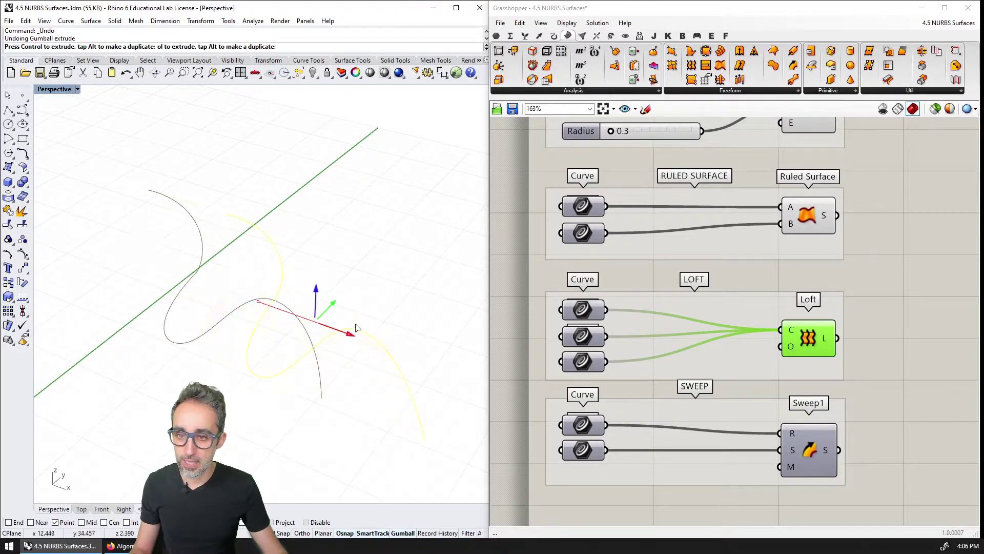
left_click(413, 279)
- Highlight the Sweep1 component so the S-shaped swept surface previews green
scroll(275, 285, "up", 3)
left_click(262, 263)
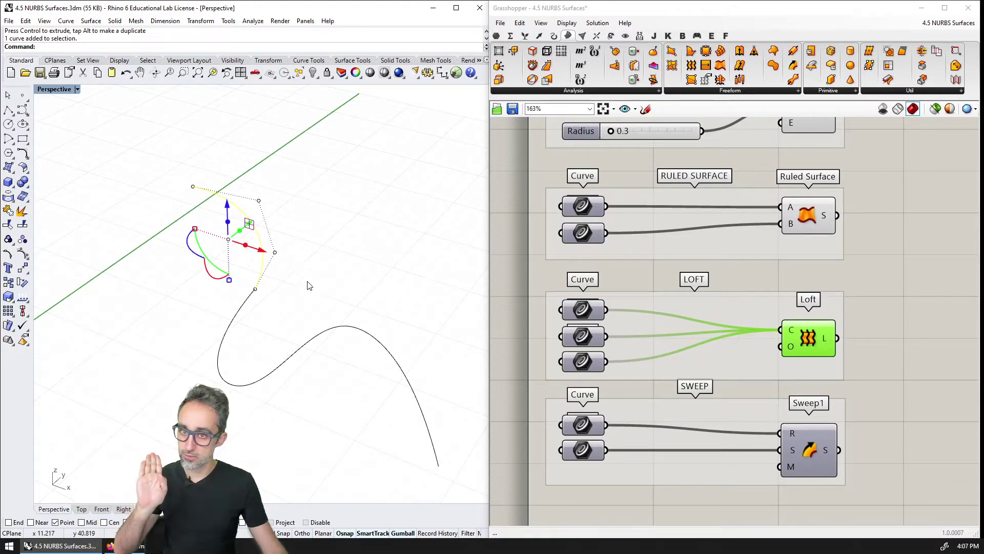
right_click_drag(309, 285, 263, 359)
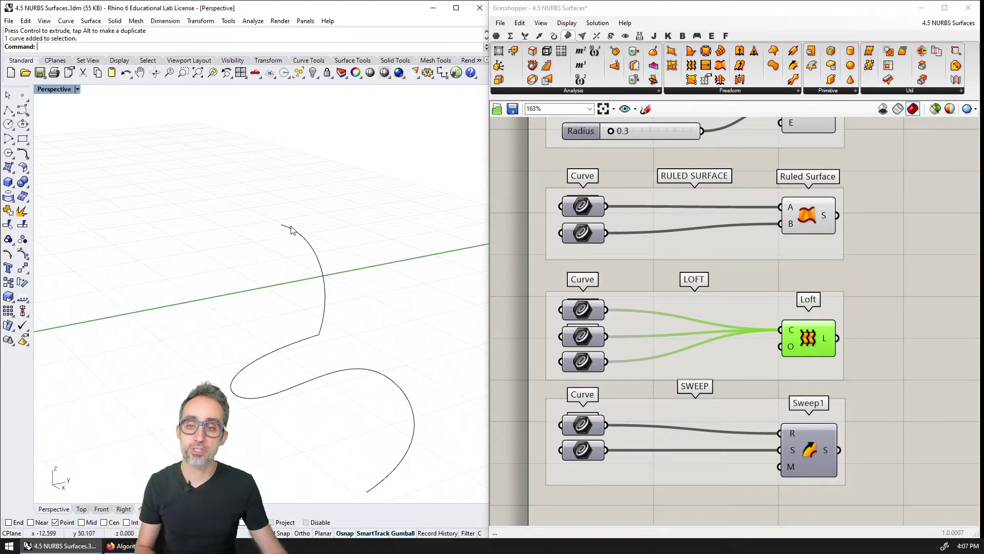
left_click(821, 451)
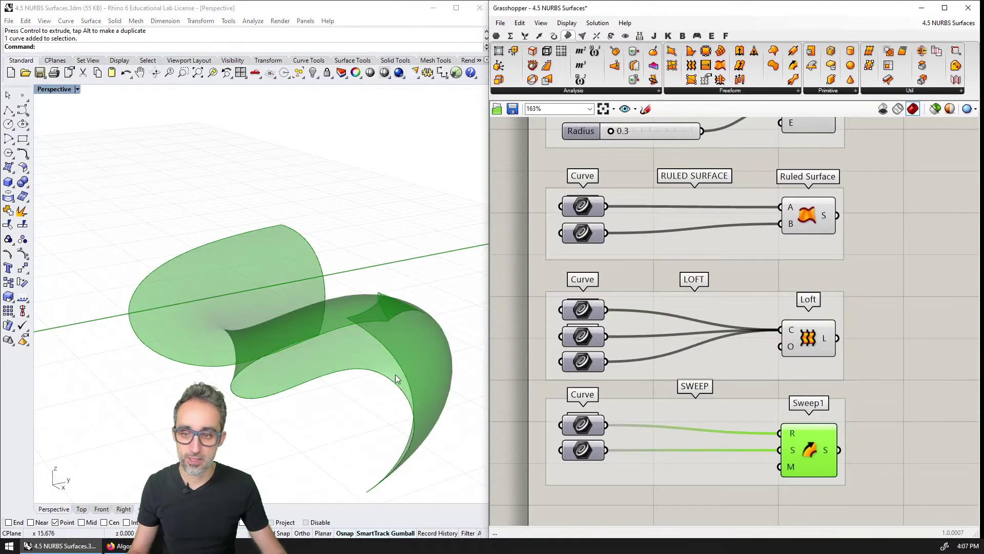
right_click_drag(395, 374, 344, 359)
- Inspect the sweep's cross-section curve and zoom out to show every surface group
left_click(332, 207)
right_click_drag(359, 245, 357, 298)
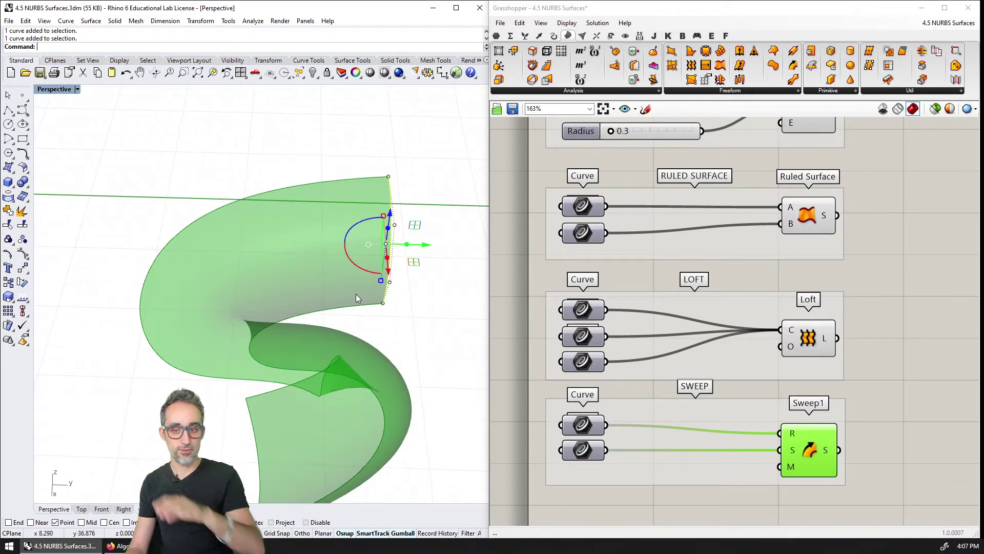
right_click_drag(409, 367, 425, 346)
scroll(455, 334, "down", 5)
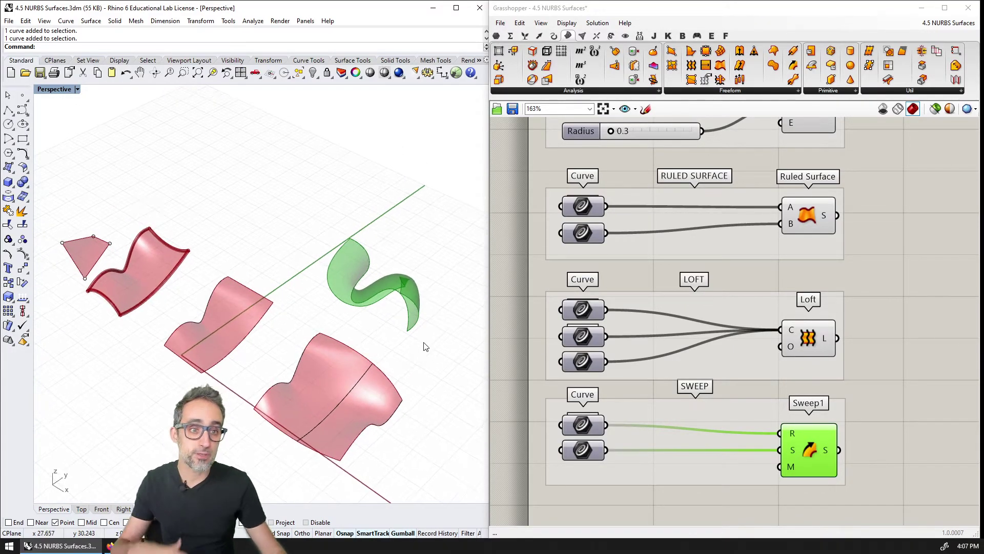
scroll(738, 312, "down", 3)
right_click_drag(749, 332, 716, 350)
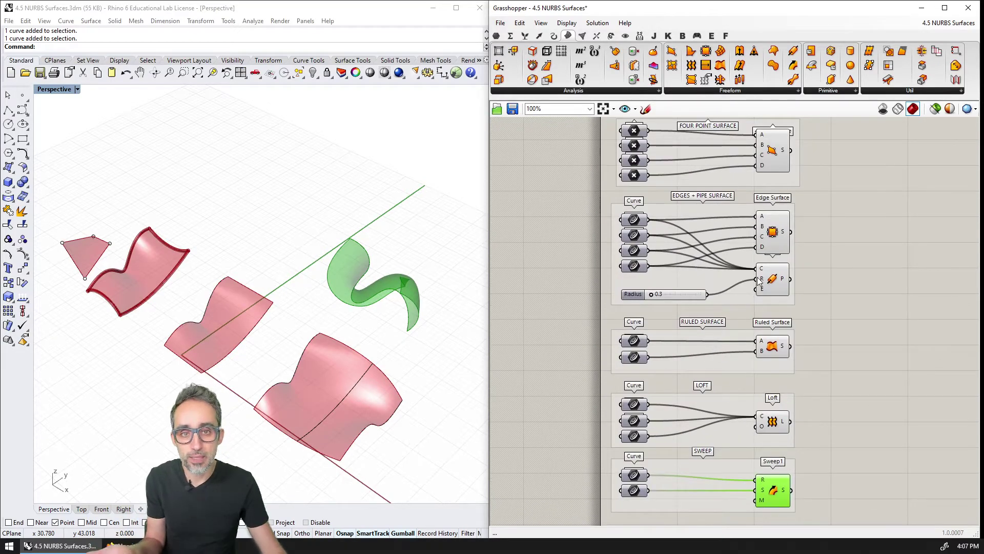
- Compare the Freeform components list with Rhino's Surface menu, then clear the Sweep1 highlight
left_click(423, 239)
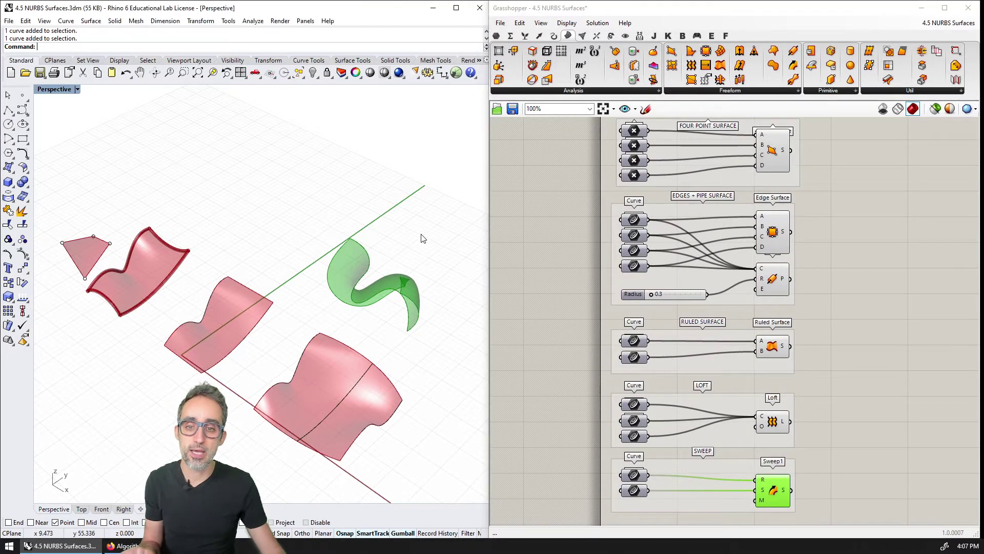
left_click(744, 92)
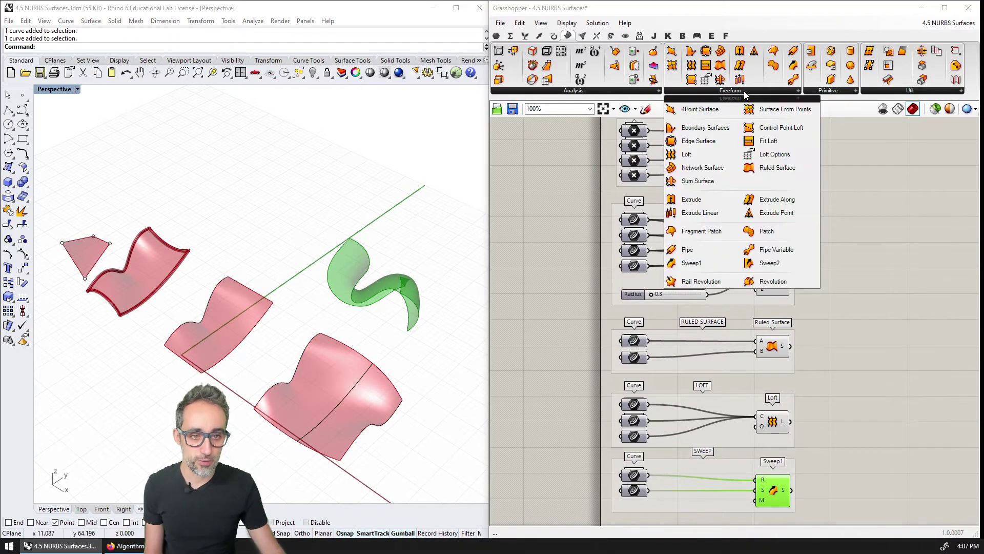
left_click(326, 130)
left_click(91, 21)
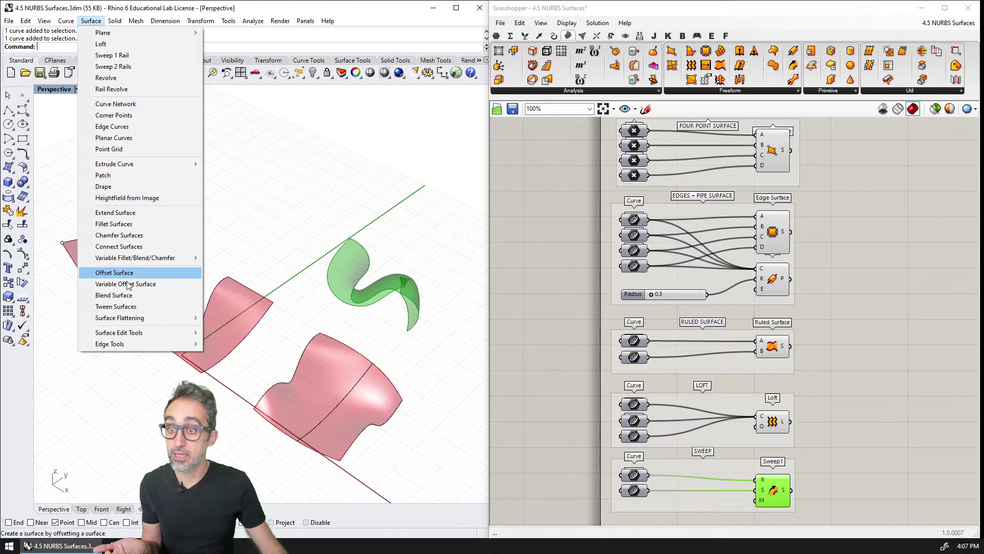
left_click(841, 196)
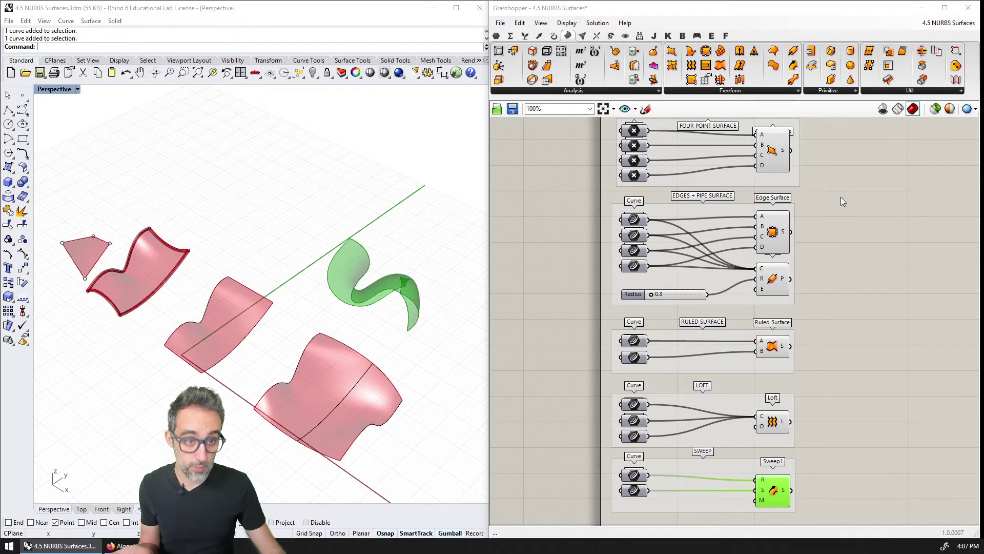
- Reopen the Freeform list and recentre the canvas at 85% and the viewport on all surfaces
left_click(737, 93)
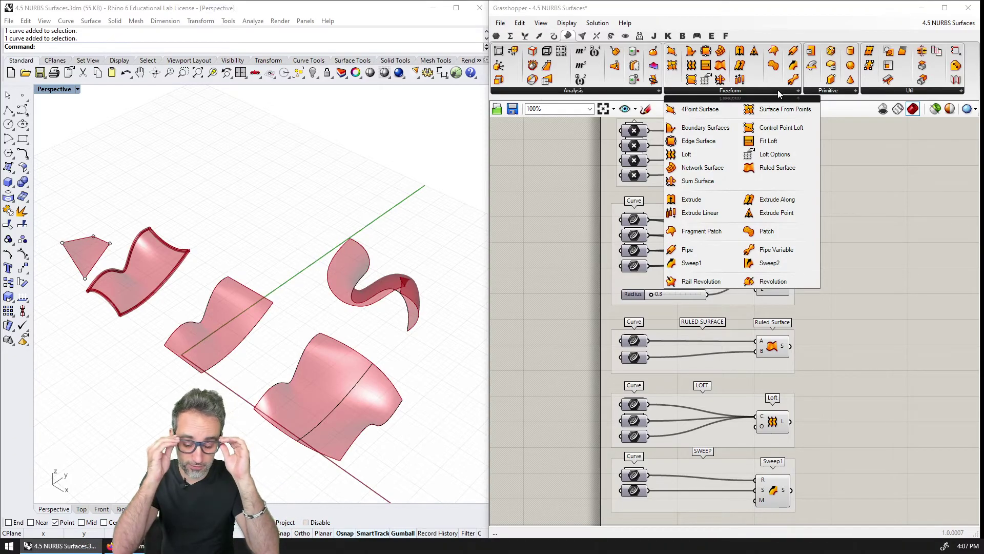
scroll(893, 279, "down", 2)
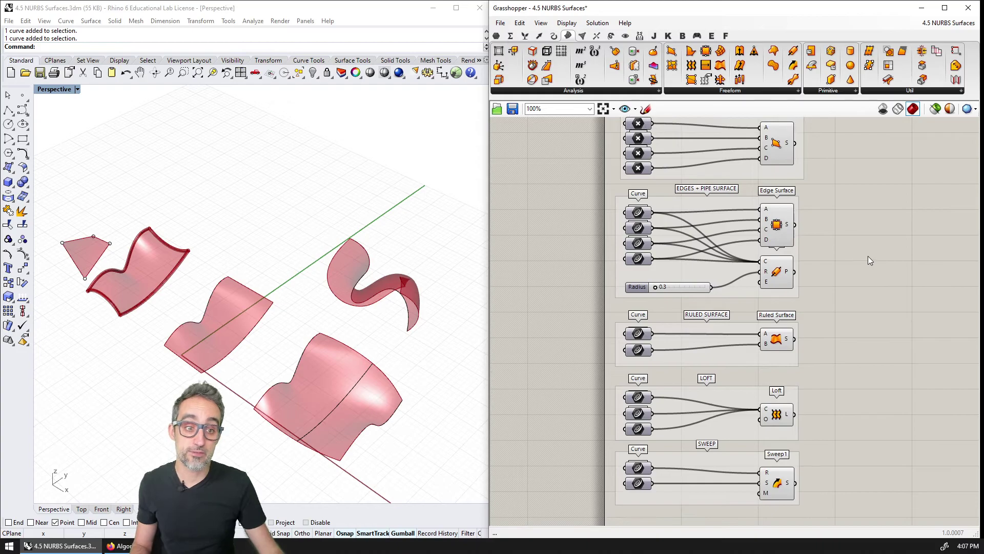
right_click_drag(850, 270, 844, 270)
right_click_drag(359, 291, 375, 250, "shift")
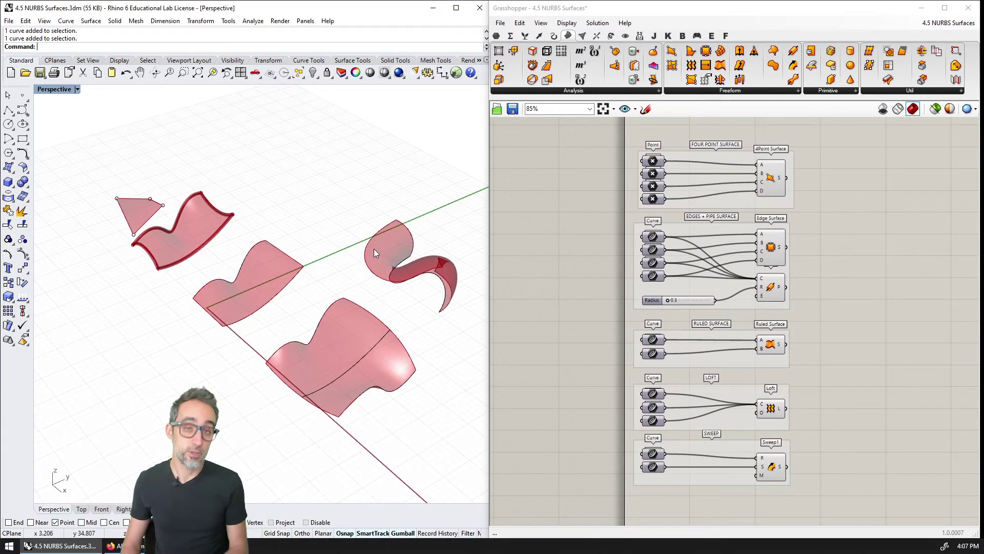